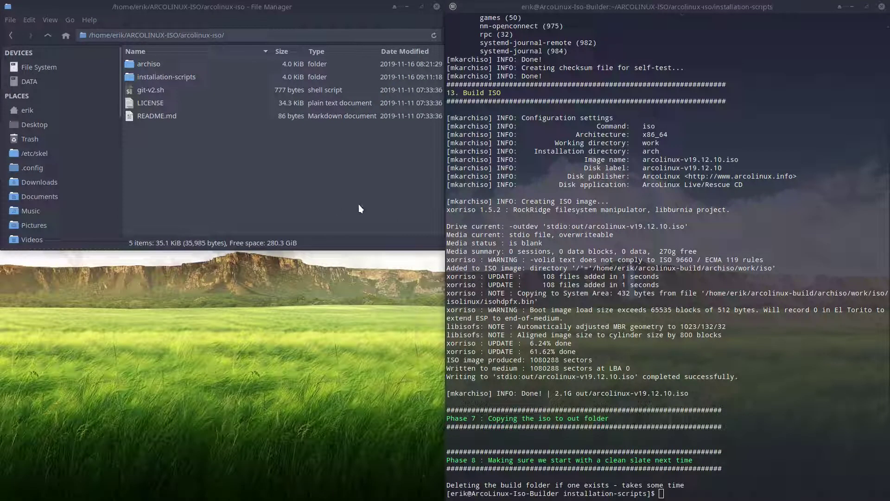
Check that the terminal's build output shows arcolinux-v19.12.10.iso at 2.1G, then switch to VirtualBox Manager
{"action": "left_click_drag", "start_coordinate": [639, 393], "coordinate": [673, 391]}
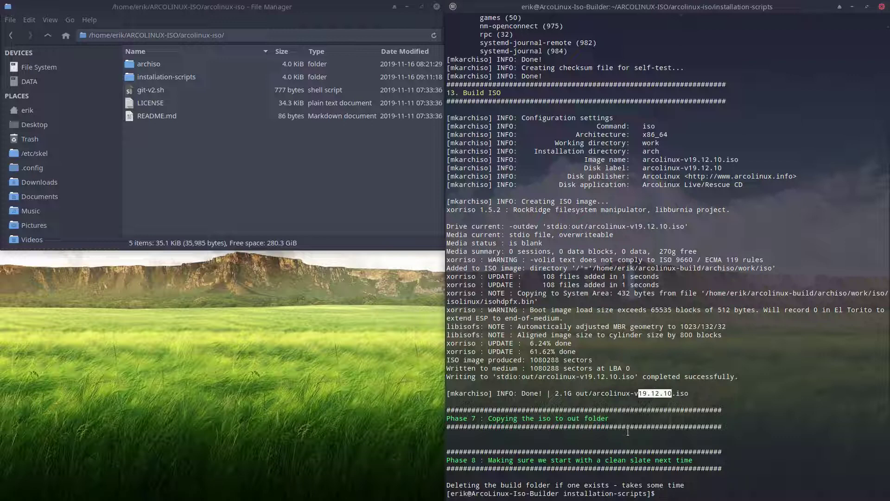
{"action": "double_click", "coordinate": [560, 393]}
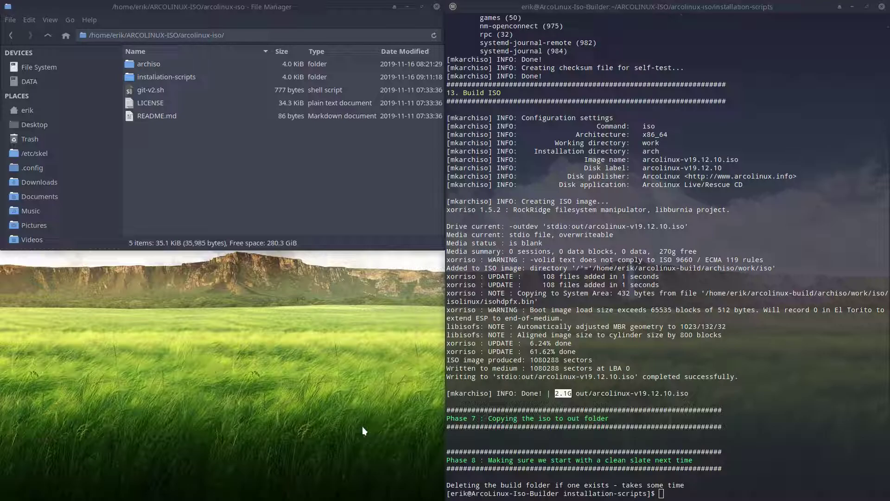
{"action": "key", "text": "ctrl+alt+Right"}
Insert arcolinux-v19.12.10.iso into the Latest ArcoLinux VM's optical drive and start the VM
{"action": "left_click", "coordinate": [124, 126]}
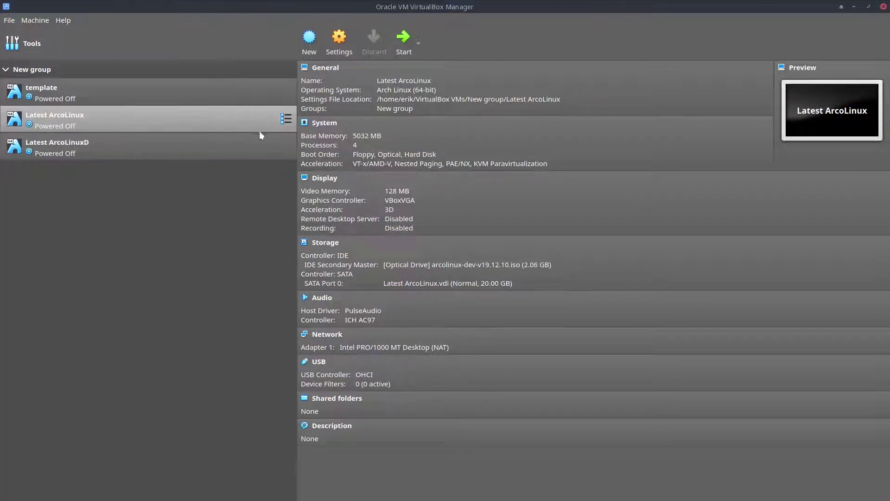
{"action": "left_click", "coordinate": [456, 266]}
{"action": "left_click", "coordinate": [484, 275]}
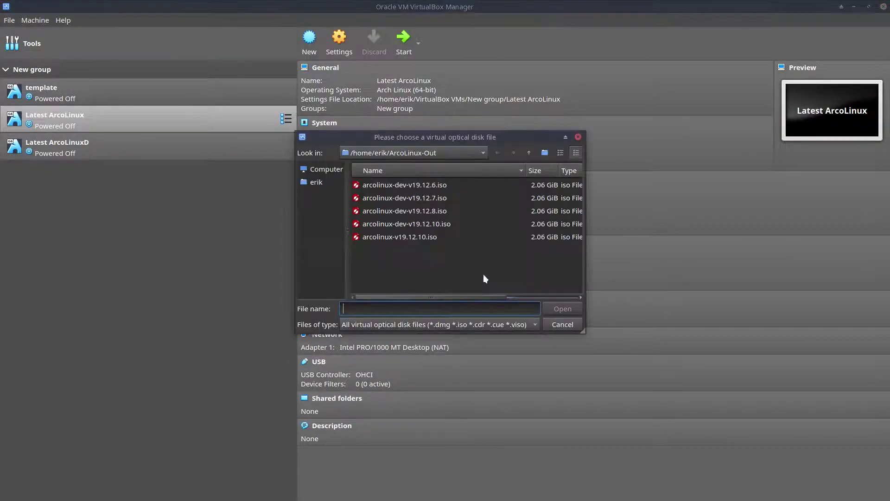
{"action": "left_click", "coordinate": [411, 236]}
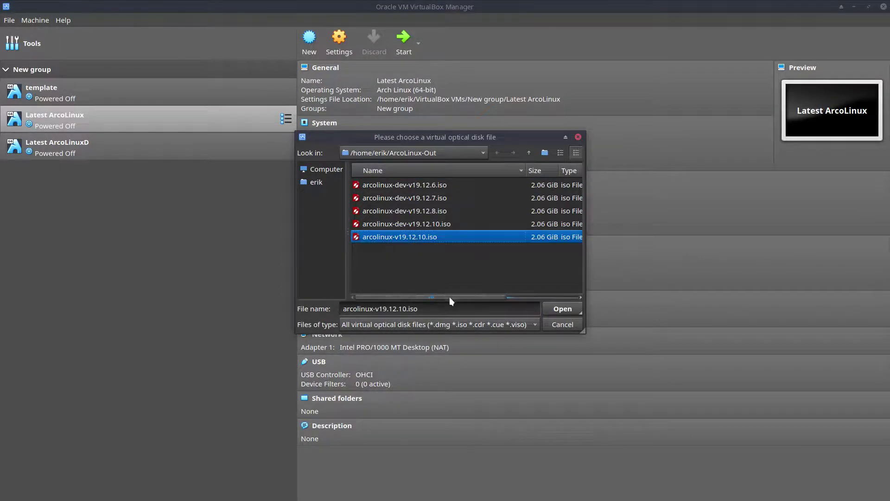
{"action": "left_click_drag", "start_coordinate": [449, 297], "coordinate": [391, 301]}
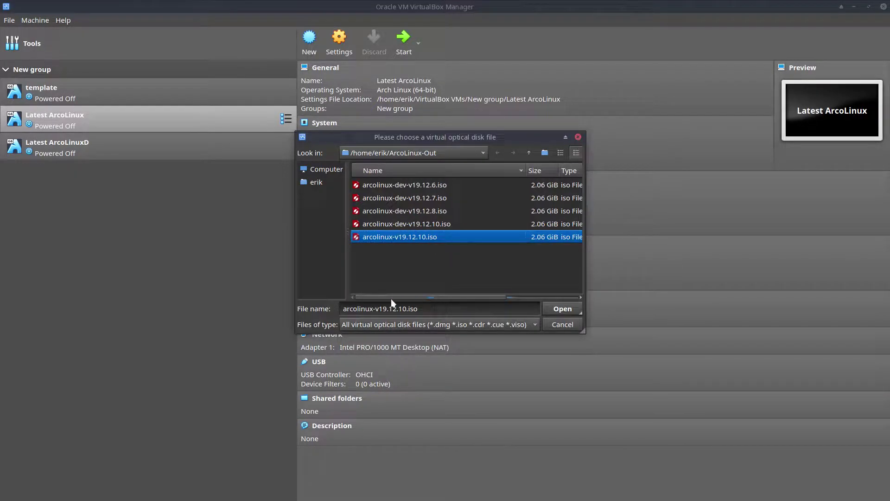
{"action": "left_click", "coordinate": [562, 309]}
{"action": "double_click", "coordinate": [122, 122]}
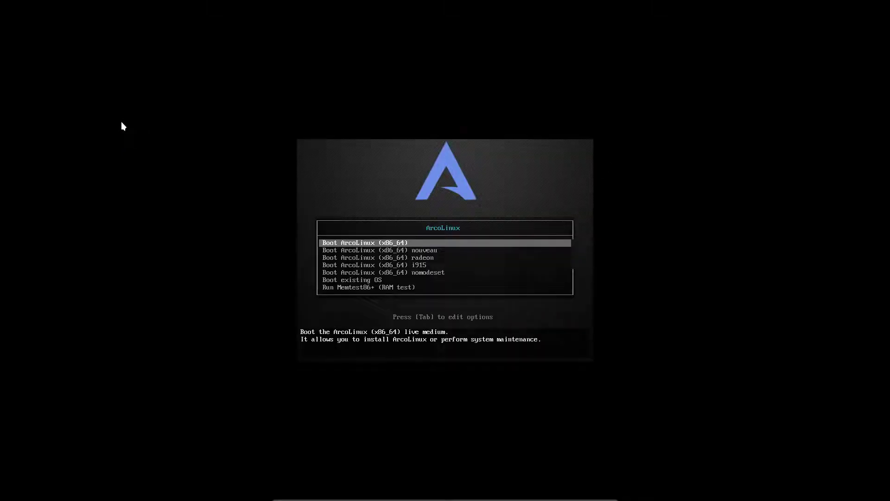
Boot the default 'Boot ArcoLinux (x86_64)' live entry from the boot menu
{"action": "key", "text": "Return"}
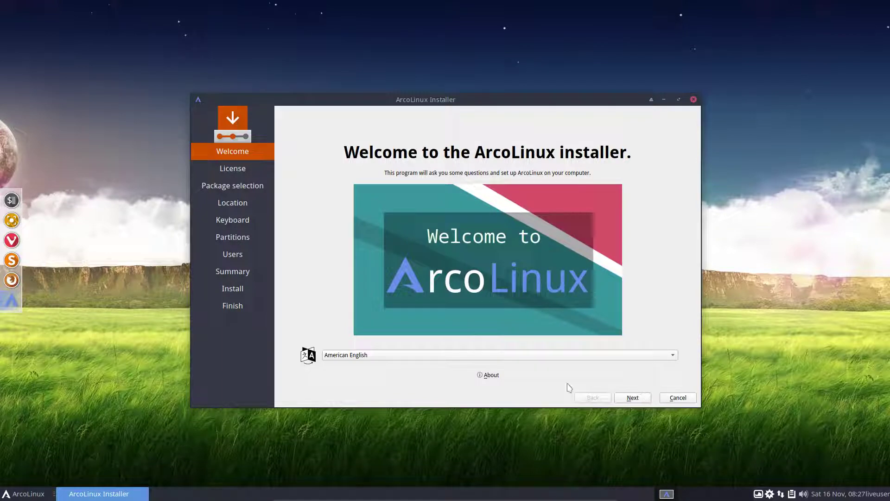
{"action": "left_click", "coordinate": [487, 375]}
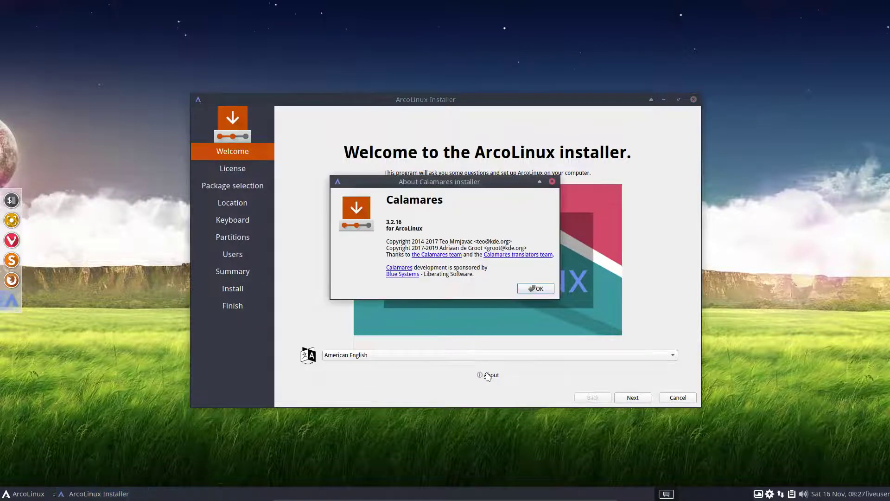
{"action": "left_click", "coordinate": [532, 286]}
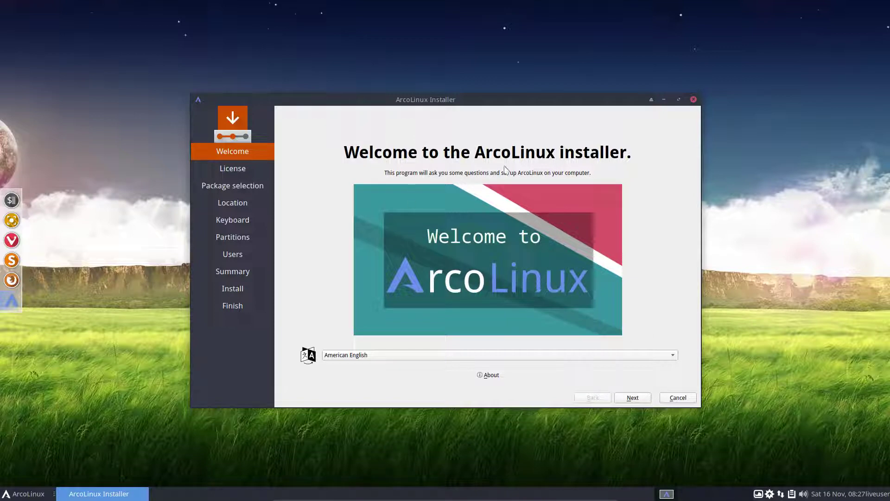
{"action": "left_click", "coordinate": [365, 357]}
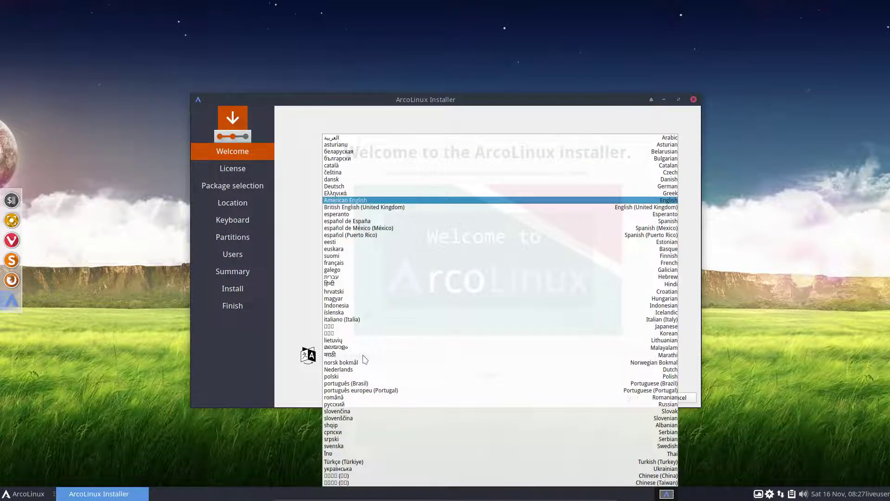
{"action": "left_click", "coordinate": [284, 331]}
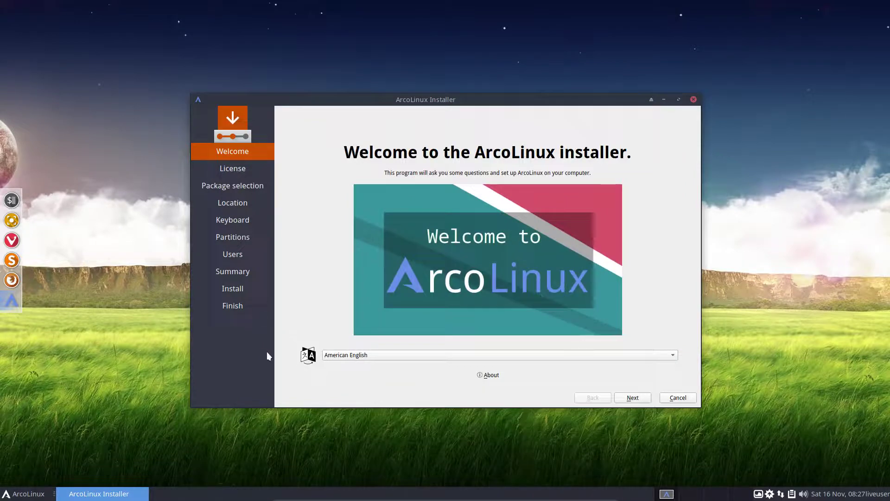
{"action": "left_click", "coordinate": [492, 375]}
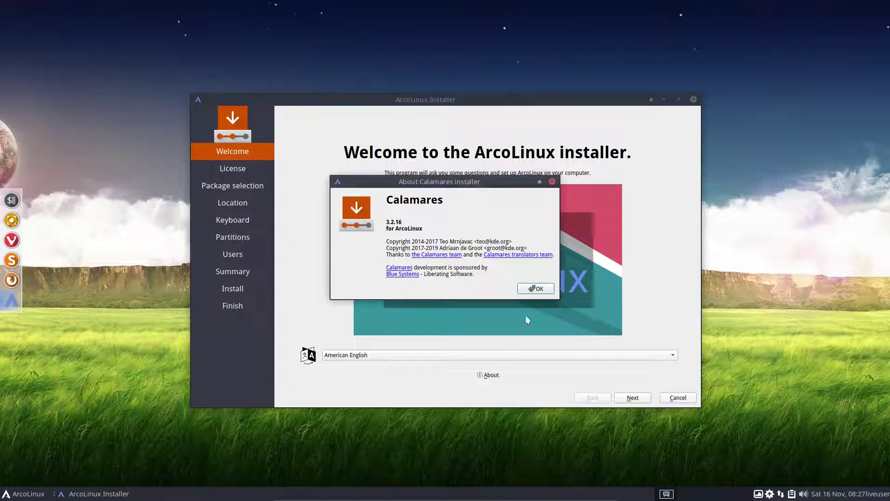
{"action": "left_click", "coordinate": [537, 289]}
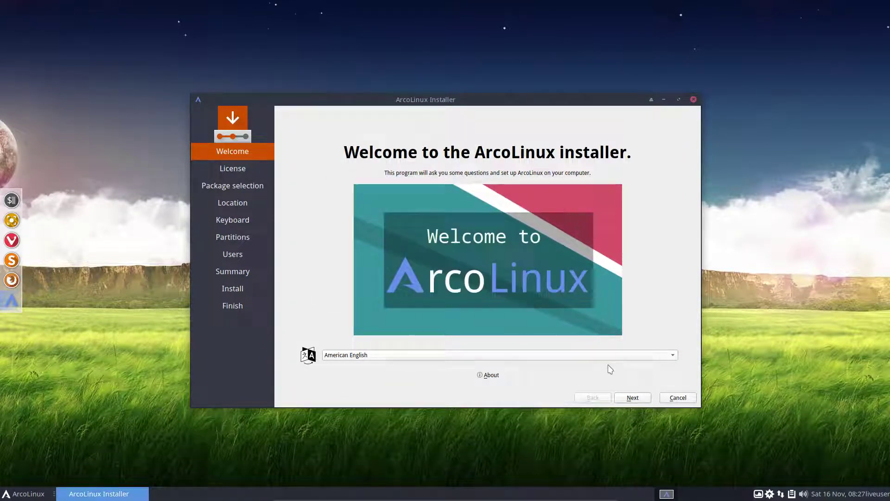
{"action": "left_click", "coordinate": [633, 399]}
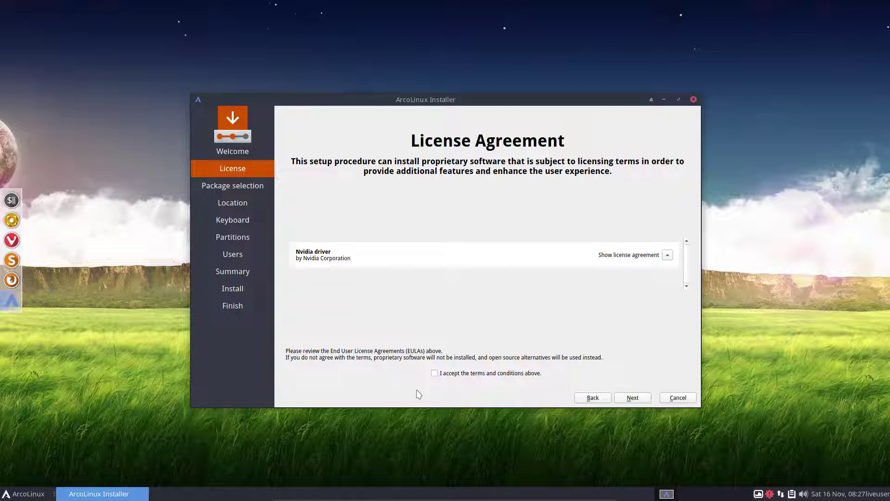
Leave the Welcome page and go on to the Package selection page
{"action": "left_click", "coordinate": [633, 399]}
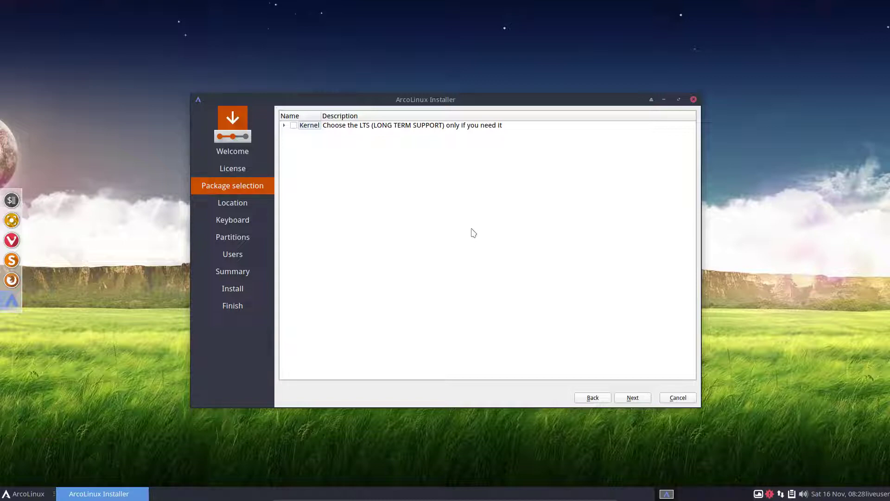
Go on to the Location page, which is set to Europe/Brussels
{"action": "left_click", "coordinate": [636, 399]}
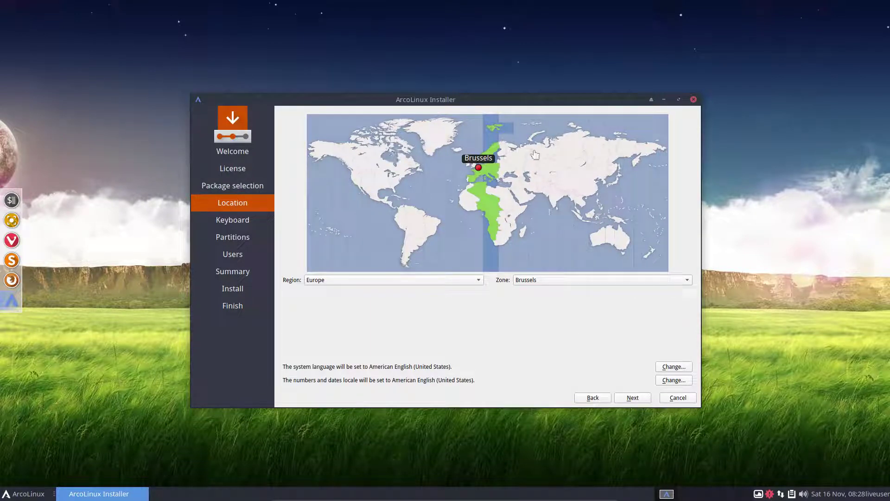
Keep region Europe and both American English locales unchanged, then continue to Keyboard
{"action": "left_click", "coordinate": [428, 282]}
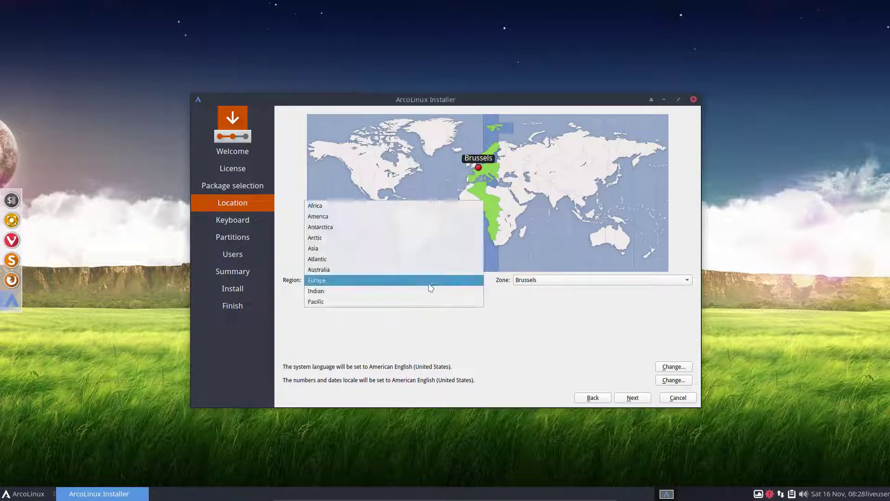
{"action": "left_click", "coordinate": [430, 282]}
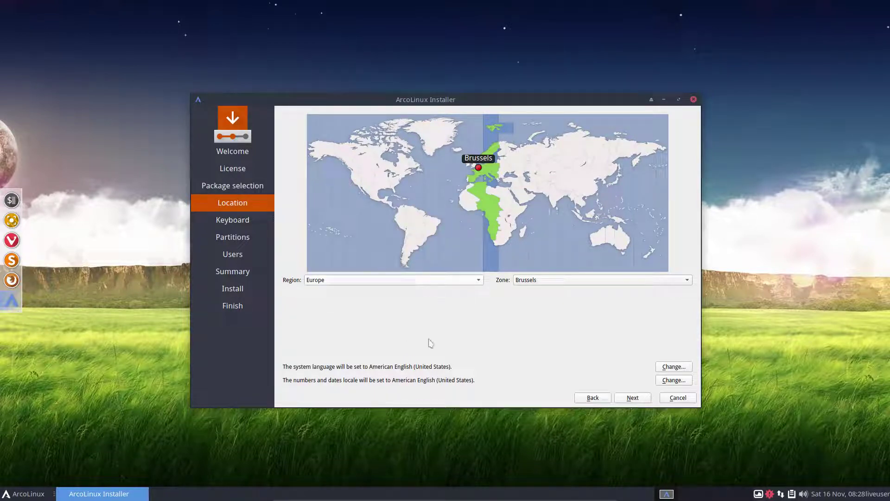
{"action": "left_click", "coordinate": [679, 369]}
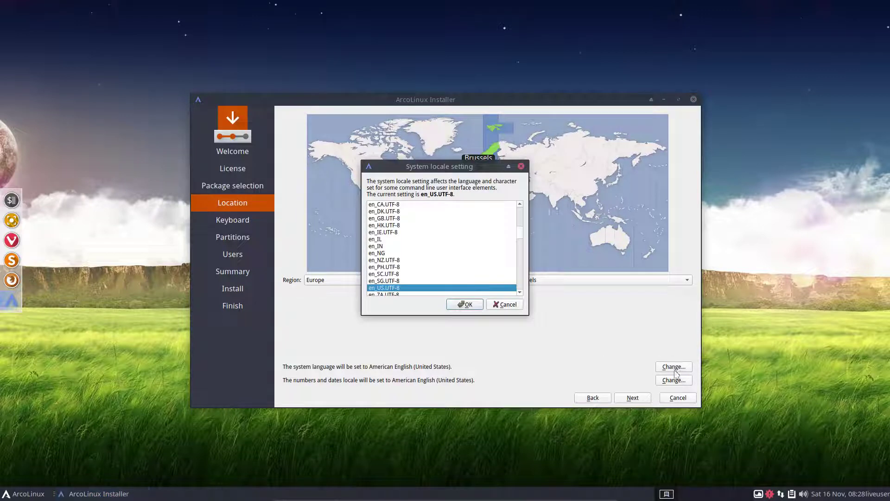
{"action": "left_click", "coordinate": [504, 305]}
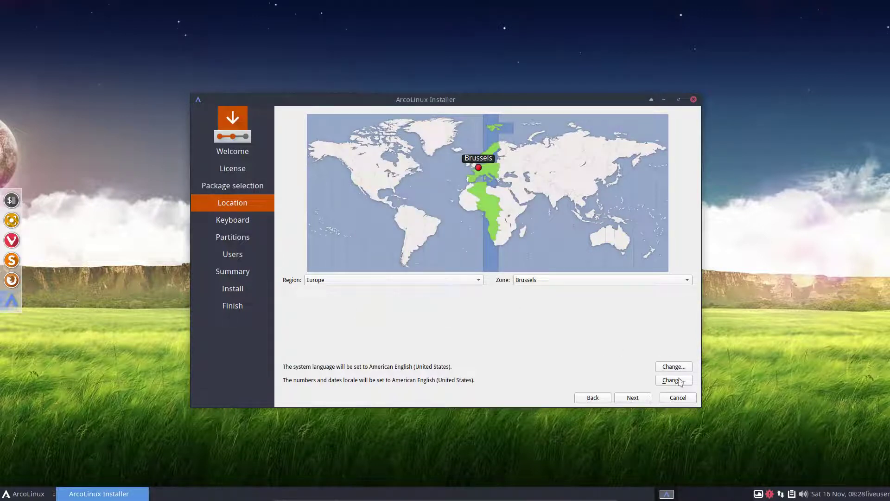
{"action": "left_click", "coordinate": [676, 380]}
{"action": "left_click", "coordinate": [512, 305]}
{"action": "left_click", "coordinate": [634, 398]}
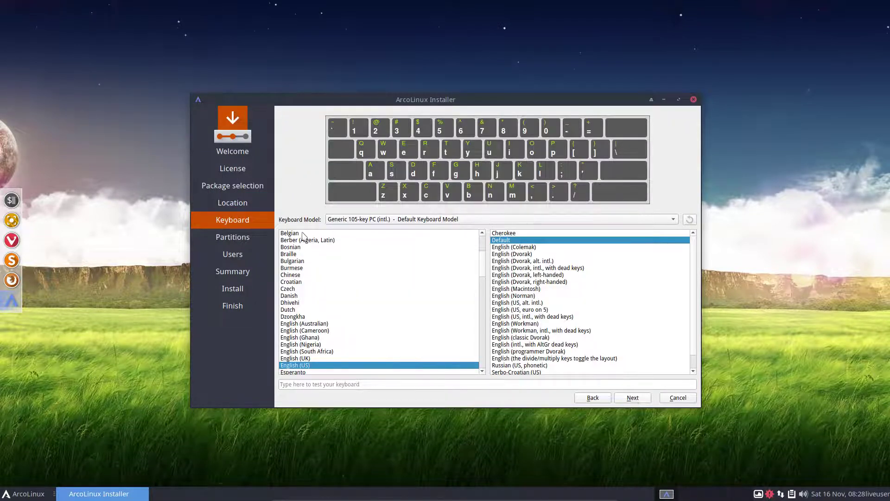
Keep the English (US) keyboard, then choose Erase disk for the 20 GiB disk
{"action": "left_click", "coordinate": [633, 398]}
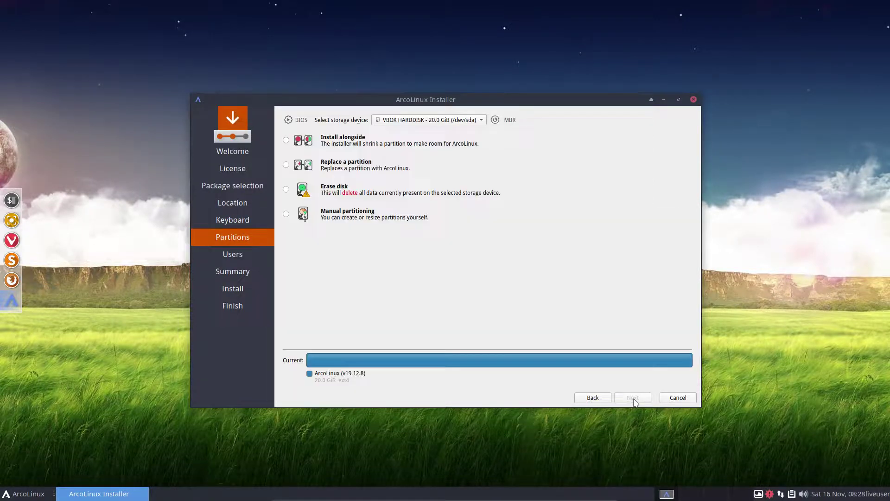
{"action": "left_click", "coordinate": [344, 140]}
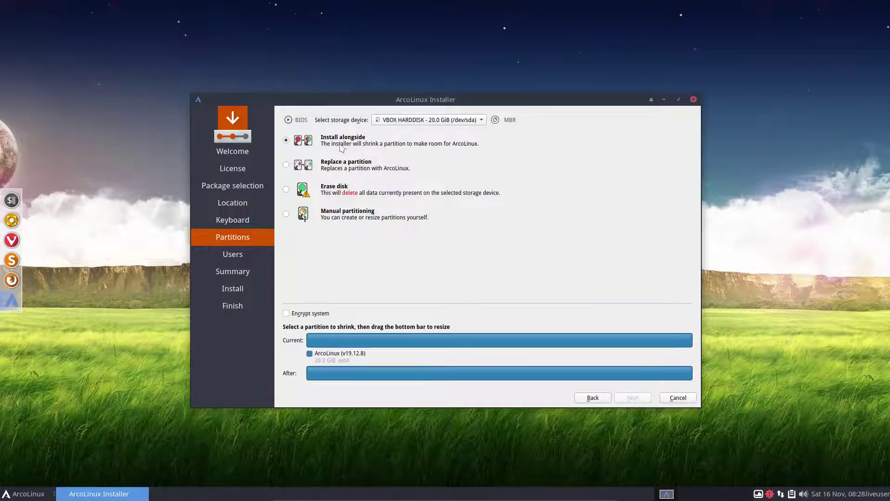
{"action": "left_click", "coordinate": [622, 343]}
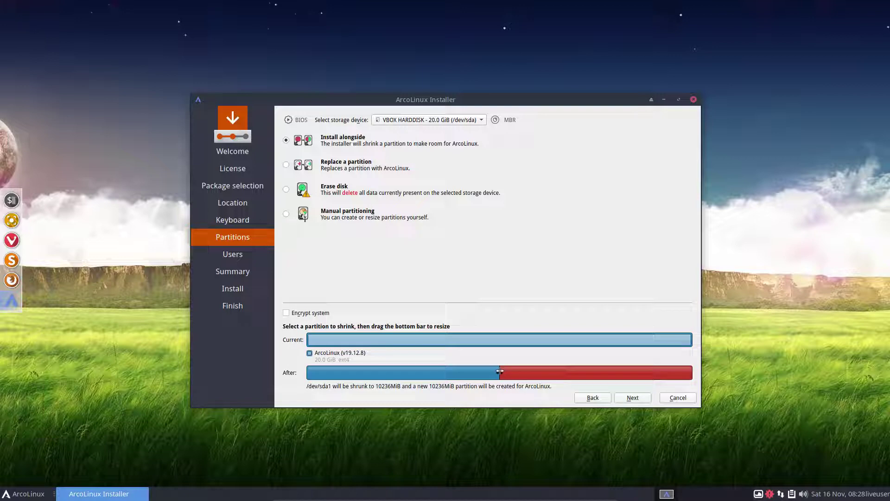
{"action": "mouse_move", "coordinate": [500, 372]}
{"action": "left_mouse_down"}
{"action": "mouse_move", "coordinate": [623, 373]}
{"action": "mouse_move", "coordinate": [382, 371]}
{"action": "mouse_move", "coordinate": [554, 374]}
{"action": "mouse_move", "coordinate": [451, 371]}
{"action": "mouse_move", "coordinate": [496, 373]}
{"action": "left_mouse_up"}
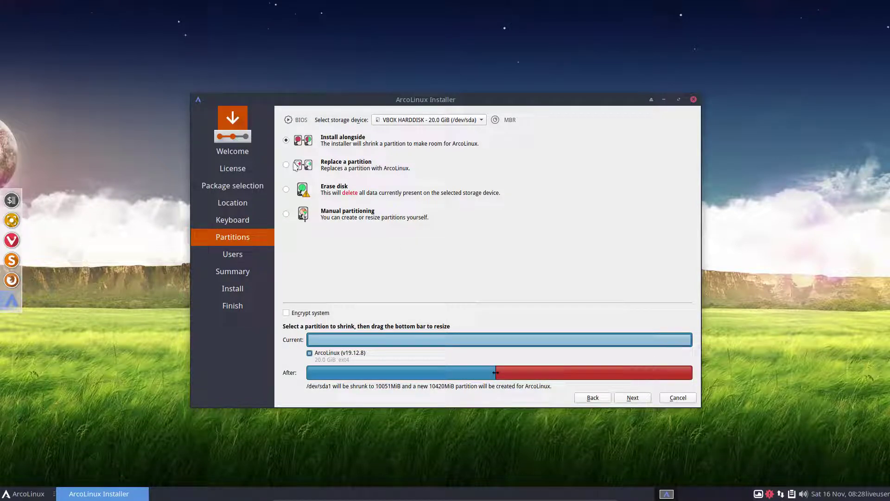
{"action": "left_click", "coordinate": [286, 165]}
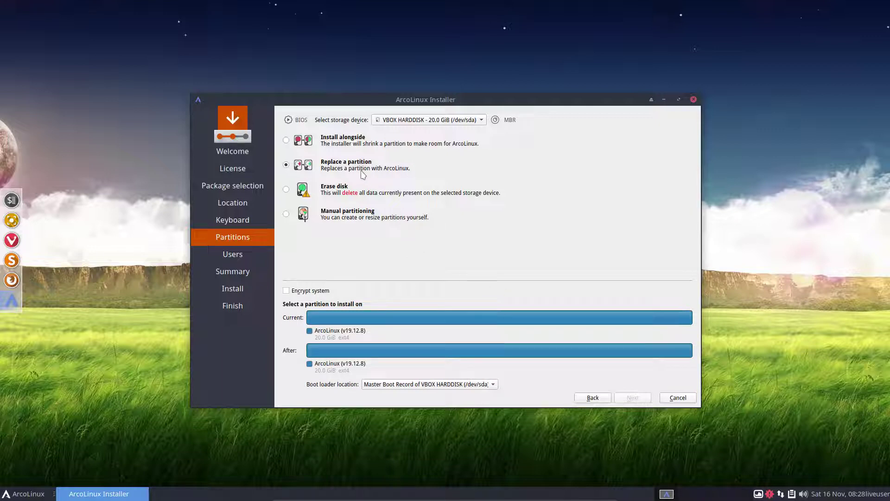
{"action": "left_click", "coordinate": [286, 189]}
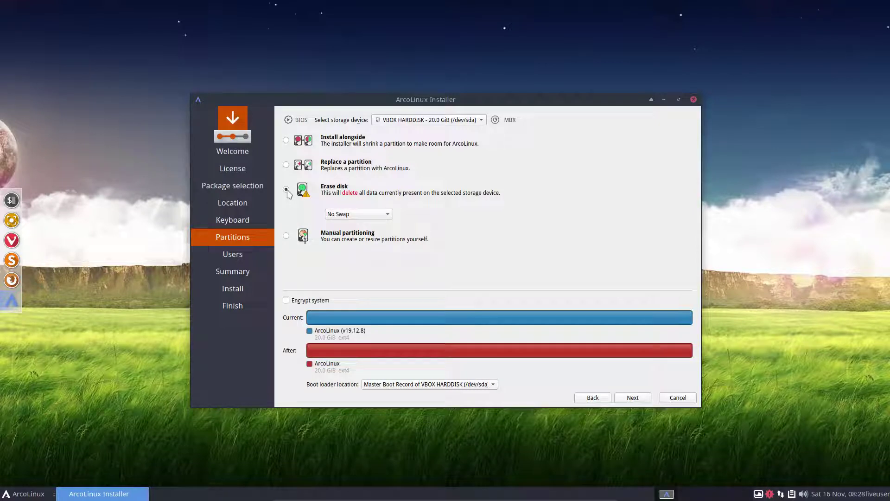
Leave the swap option on No Swap and continue to the Users page
{"action": "left_click", "coordinate": [386, 214]}
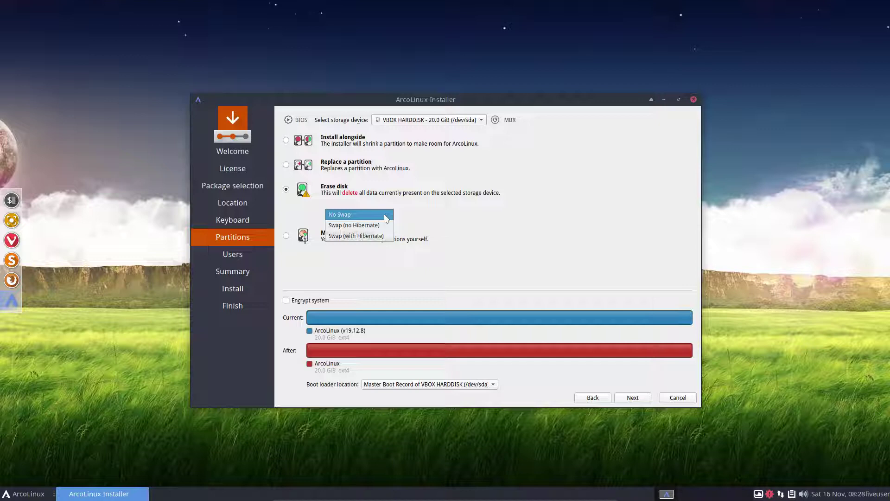
{"action": "left_click", "coordinate": [563, 226]}
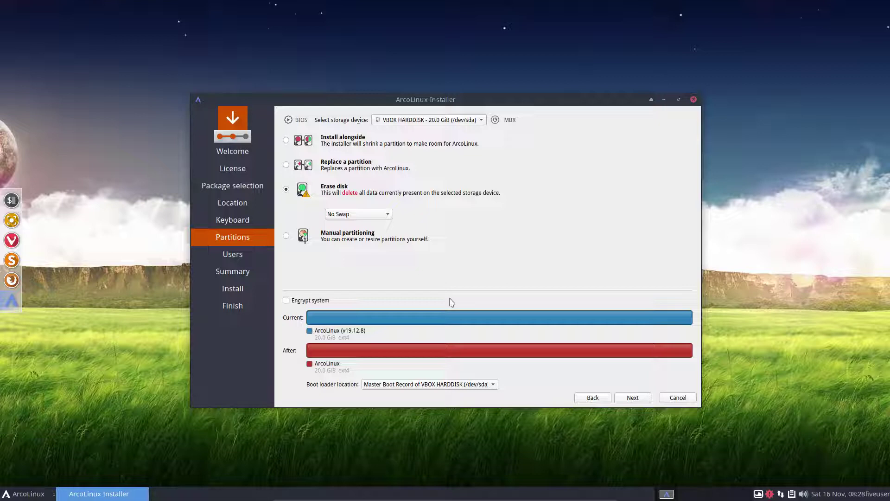
{"action": "left_click", "coordinate": [632, 397]}
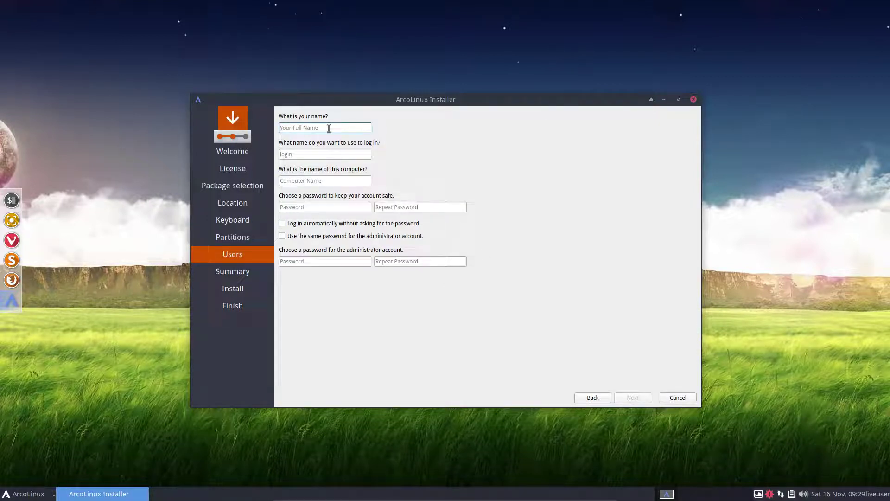
Enter the user's name and set the computer name to ArcoLinux
{"action": "type", "text": "eruj"}
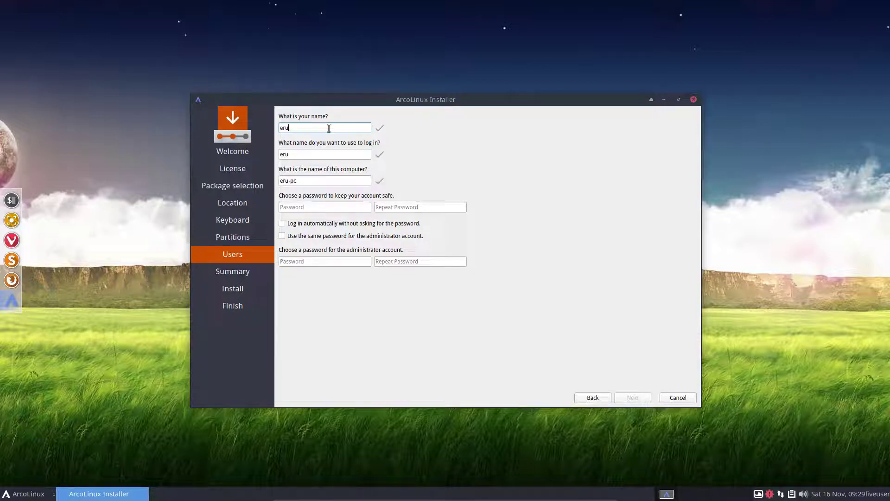
{"action": "key", "text": "BackSpace"}
{"action": "key", "text": "BackSpace"}
{"action": "type", "text": "ik"}
{"action": "triple_click", "coordinate": [318, 180]}
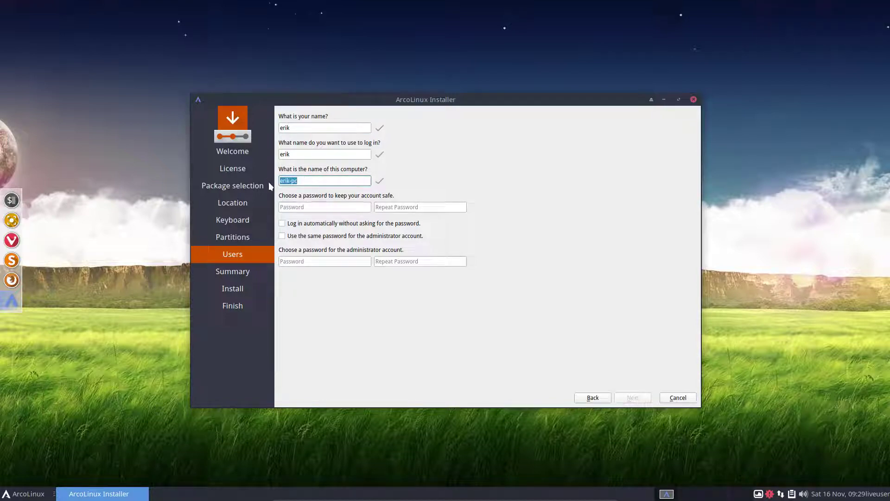
{"action": "type", "text": "ArcoLinux"}
Set and confirm the account password, enable auto-login and reuse the password for administrator
{"action": "key", "text": "Tab"}
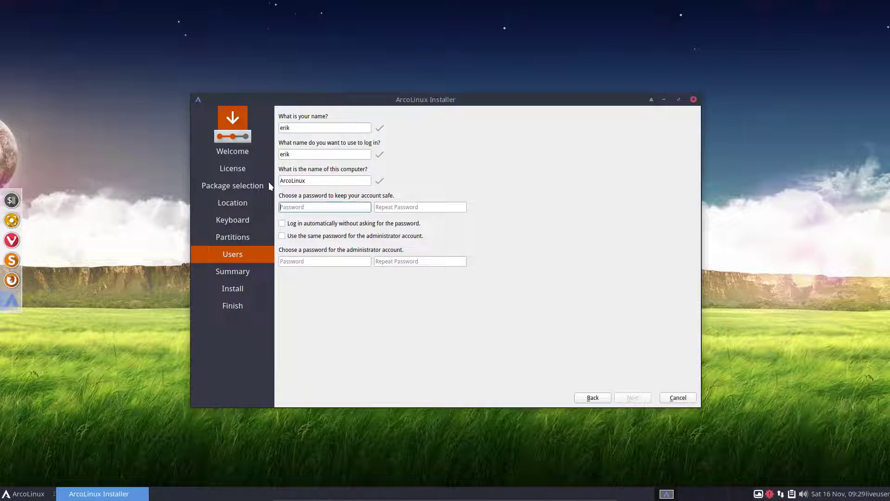
{"action": "key", "text": "Tab"}
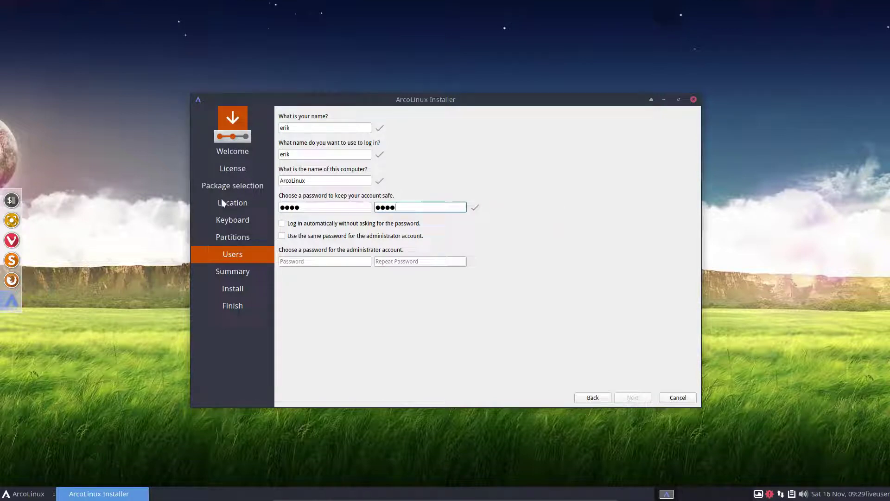
{"action": "left_click", "coordinate": [302, 224]}
{"action": "left_click", "coordinate": [323, 238]}
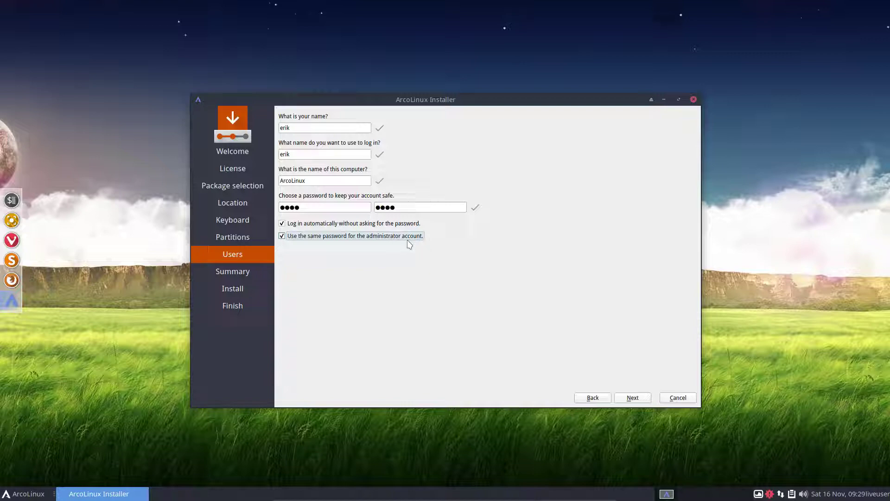
{"action": "left_click", "coordinate": [639, 400]}
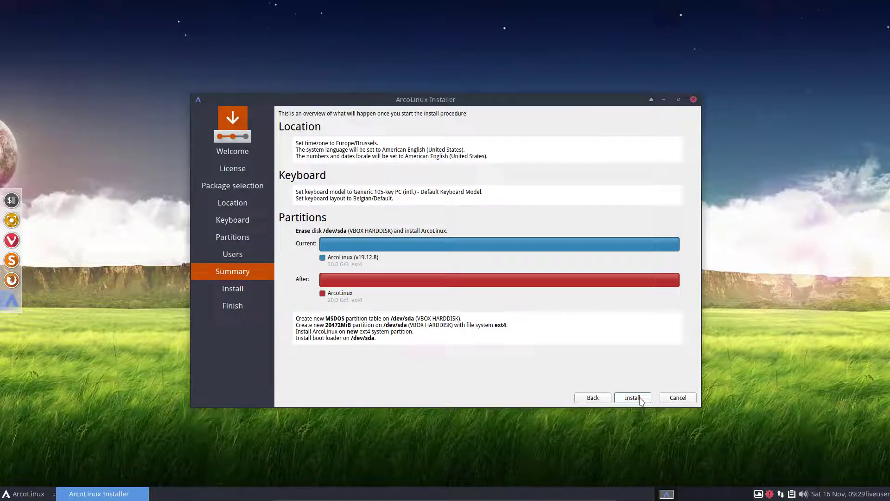
Start the installation with the summarised settings and let it run to 19%
{"action": "left_click", "coordinate": [640, 399]}
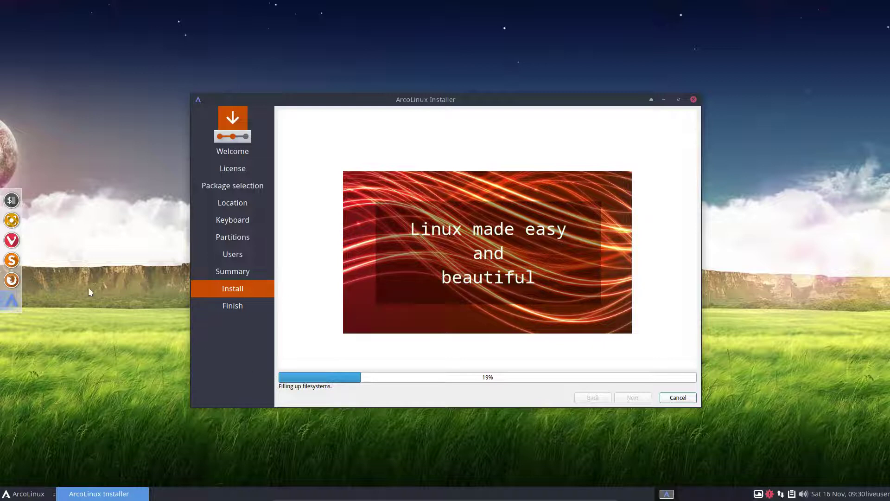
{"action": "left_click", "coordinate": [24, 494]}
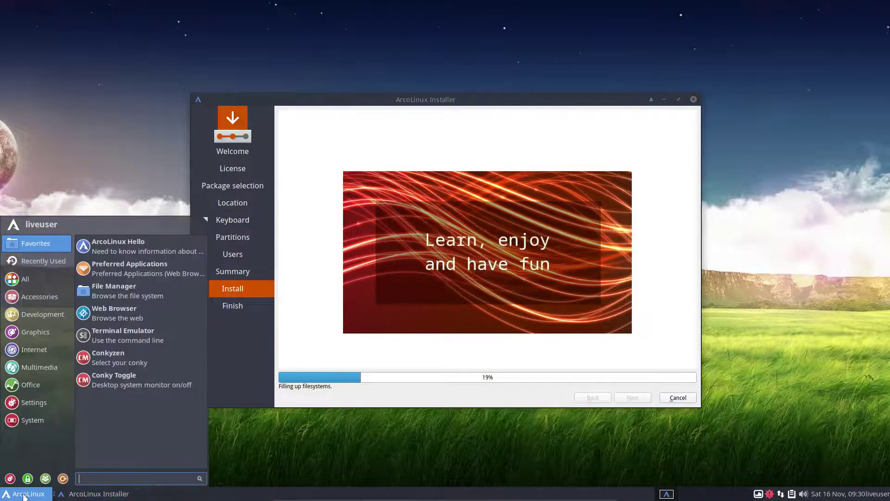
{"action": "type", "text": "gpqr"}
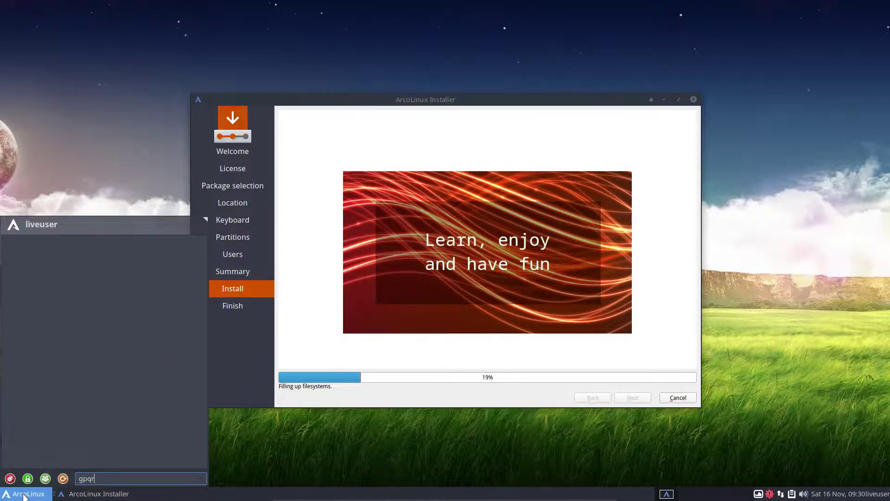
{"action": "key", "text": "BackSpace"}
{"action": "key", "text": "BackSpace"}
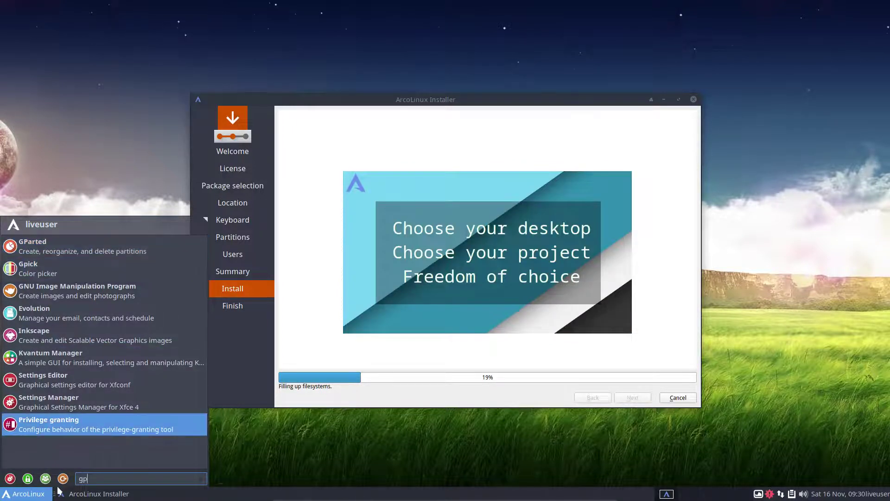
{"action": "type", "text": "inst"}
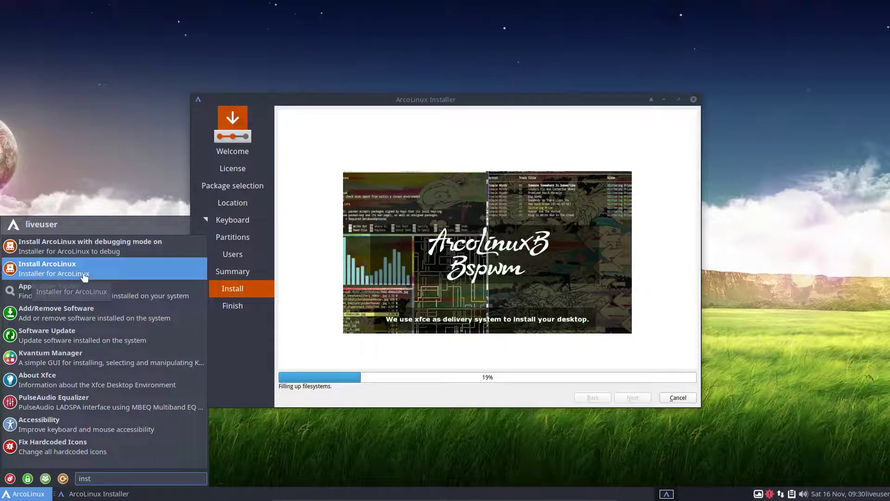
{"action": "left_click", "coordinate": [228, 393]}
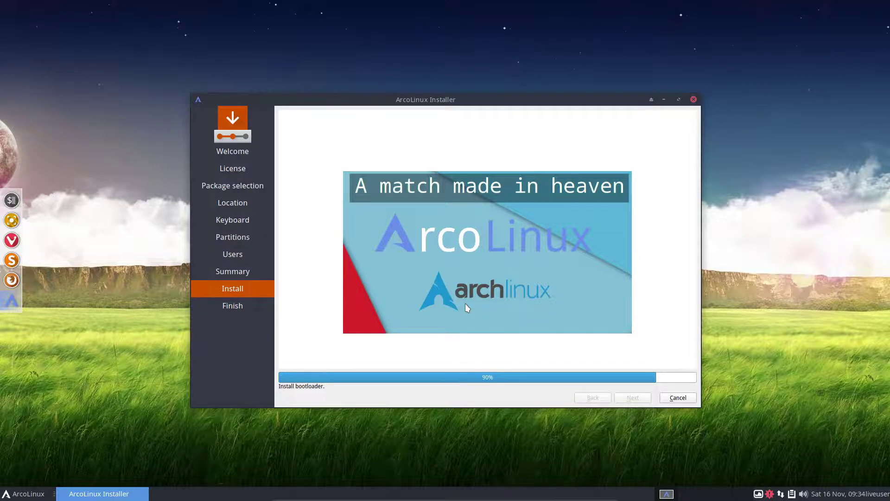
Select Restart now and close the finished installer to reboot the VM
{"action": "left_click", "coordinate": [476, 294]}
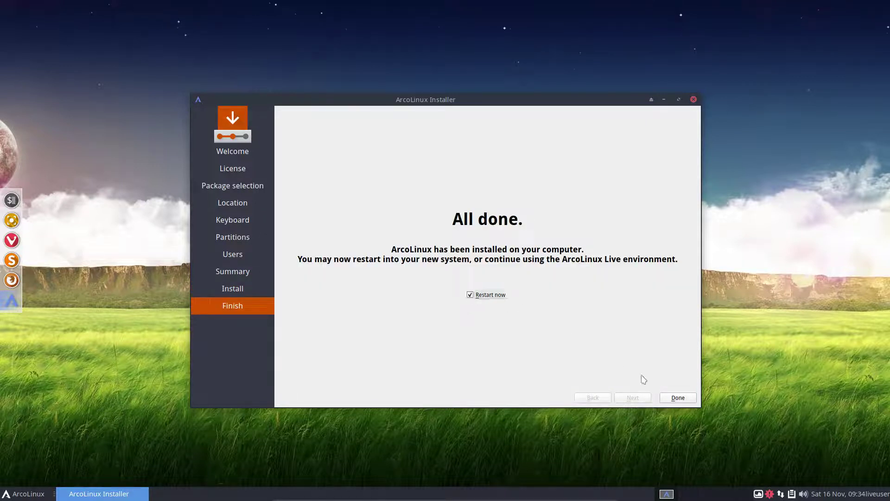
{"action": "left_click", "coordinate": [677, 397]}
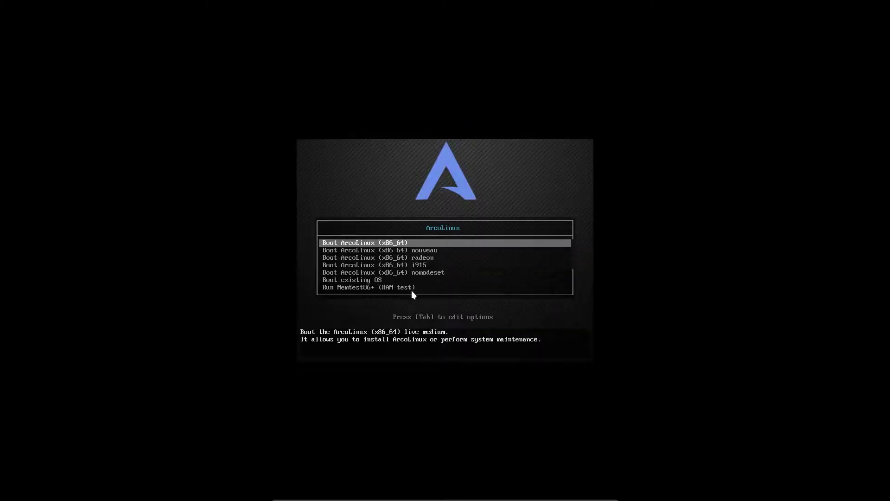
Boot the installed ArcoLinux system from disk using the Boot existing OS entry
{"action": "key", "text": "Down"}
{"action": "key", "text": "Down"}
{"action": "key", "text": "Down"}
{"action": "key", "text": "Down"}
{"action": "key", "text": "Down"}
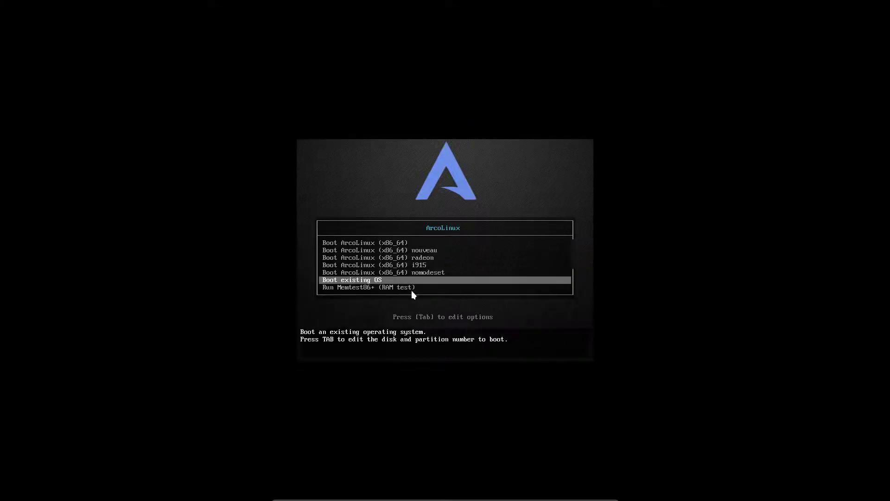
{"action": "key", "text": "Return"}
{"action": "key", "text": "Return"}
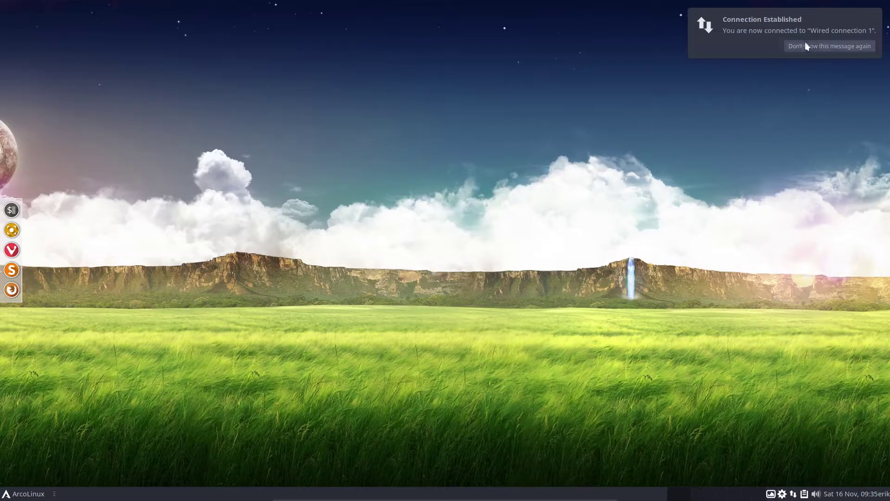
Dismiss the connection notice and browse the System applications in the Whisker Menu
{"action": "left_click", "coordinate": [805, 44]}
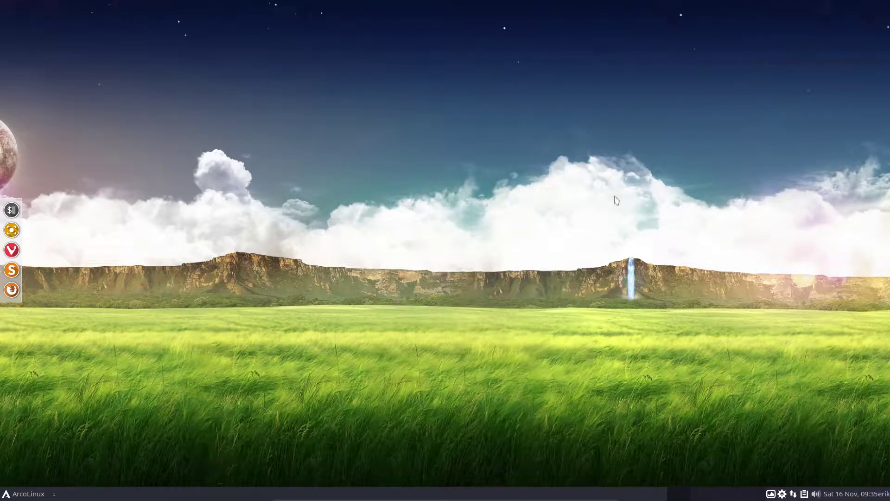
{"action": "left_click", "coordinate": [40, 492]}
{"action": "left_click", "coordinate": [46, 424]}
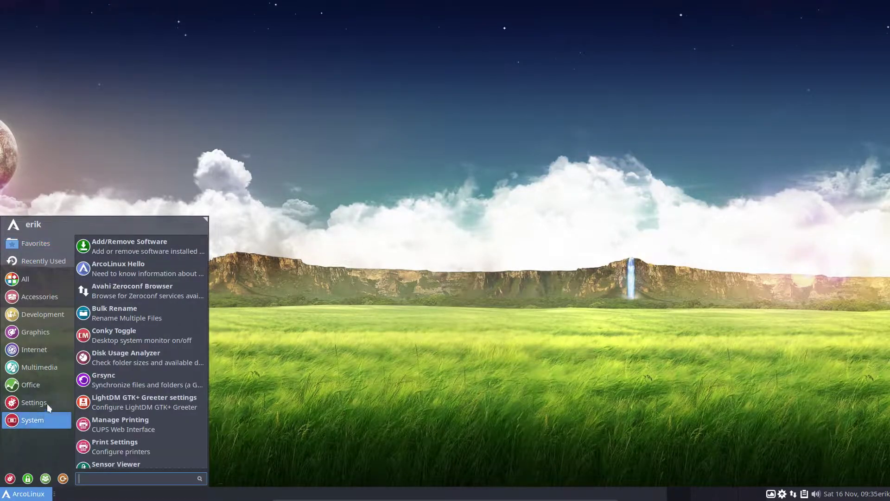
{"action": "mouse_move", "coordinate": [51, 314]}
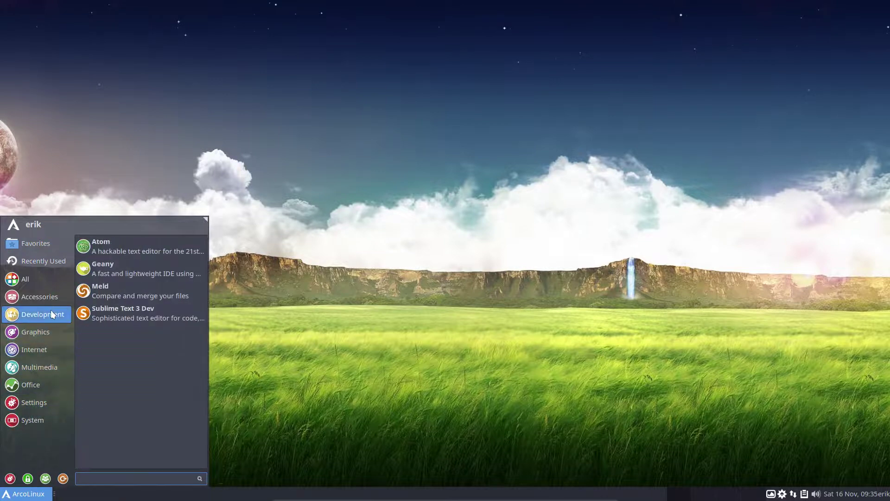
{"action": "mouse_move", "coordinate": [52, 297]}
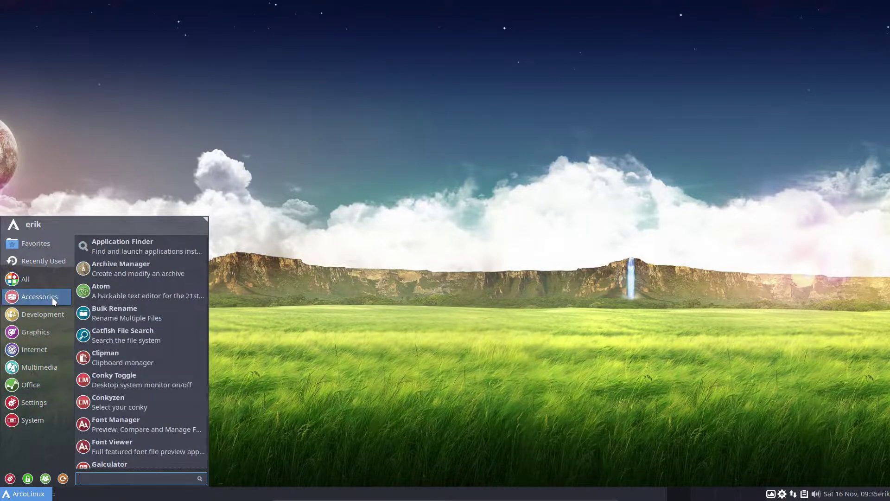
{"action": "scroll", "coordinate": [120, 377], "scroll_direction": "down", "scroll_amount": 5}
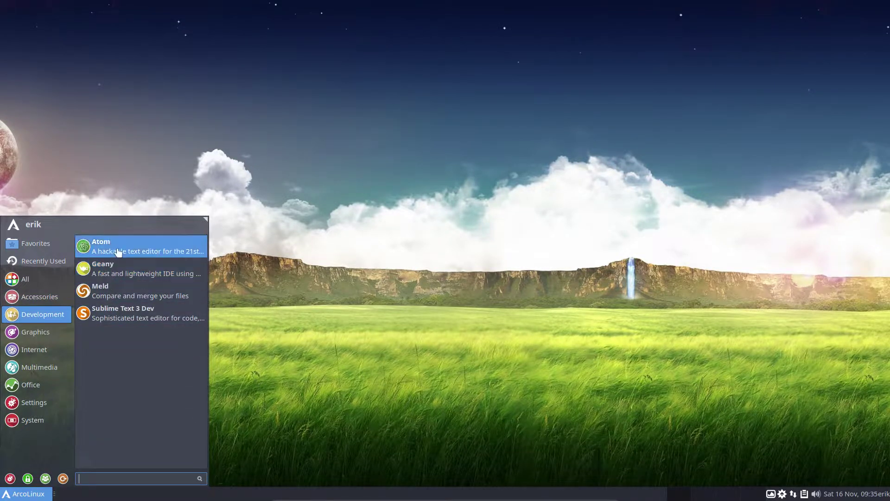
Browse the Multimedia, Office and Settings application categories
{"action": "mouse_move", "coordinate": [37, 336]}
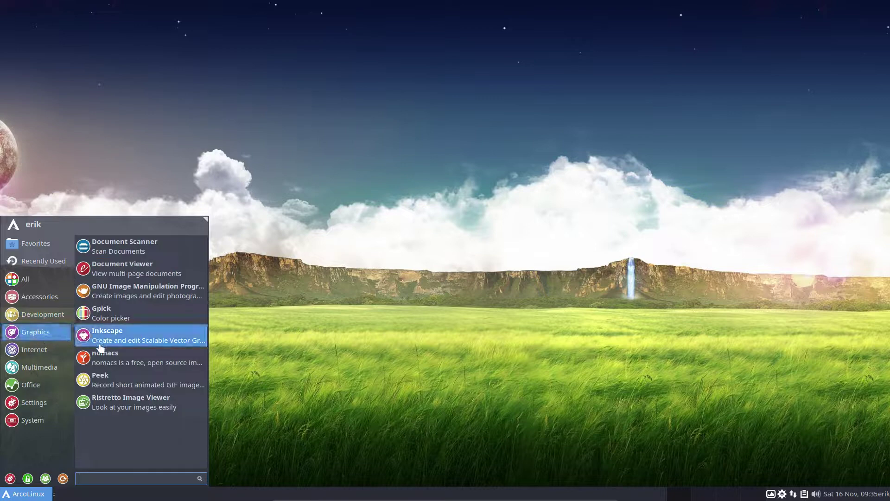
{"action": "mouse_move", "coordinate": [44, 353]}
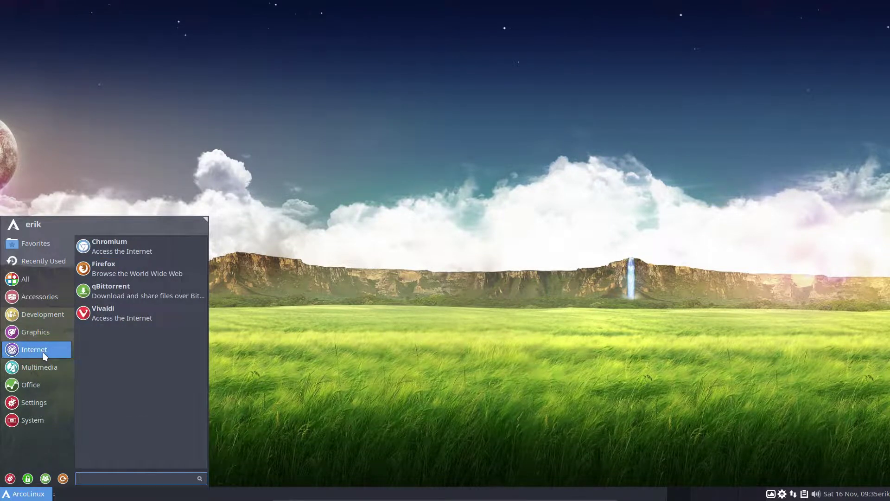
{"action": "left_click", "coordinate": [46, 365]}
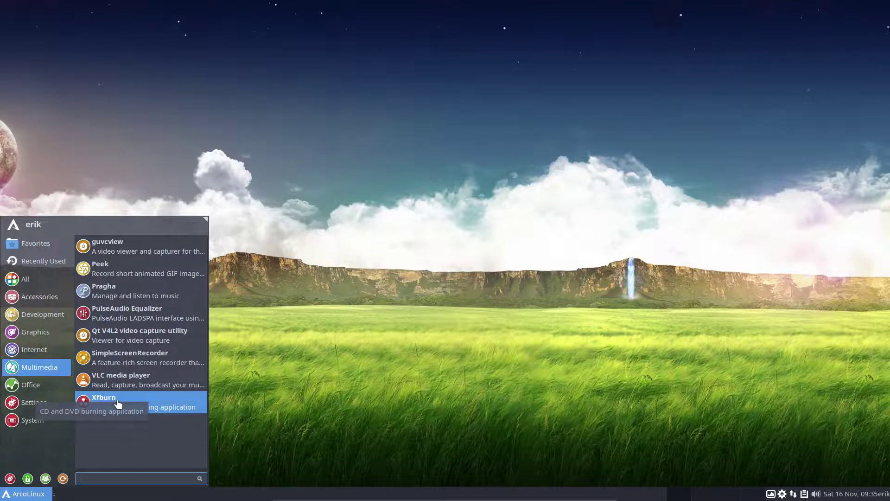
{"action": "left_click", "coordinate": [21, 382]}
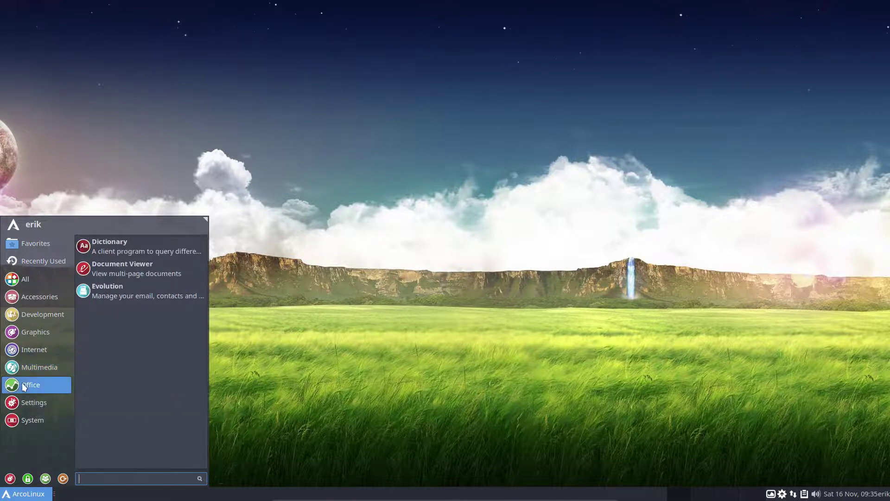
{"action": "left_click", "coordinate": [42, 402]}
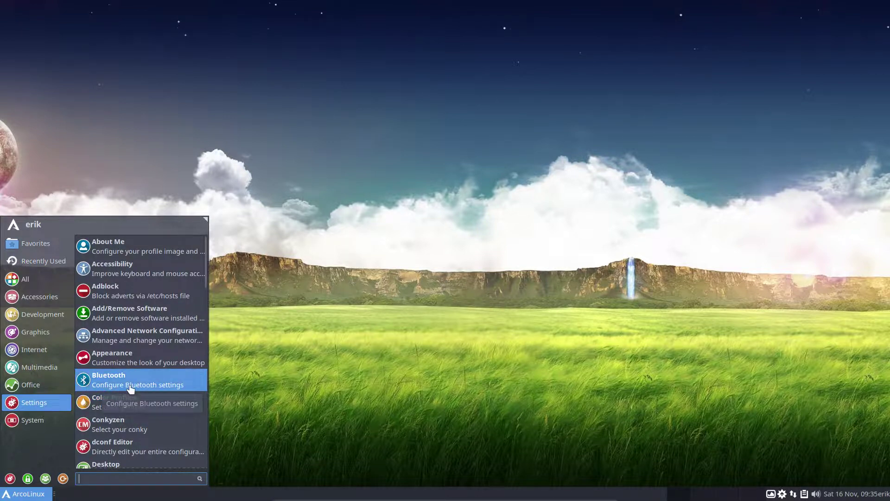
{"action": "scroll", "coordinate": [130, 389], "scroll_direction": "down", "scroll_amount": 2}
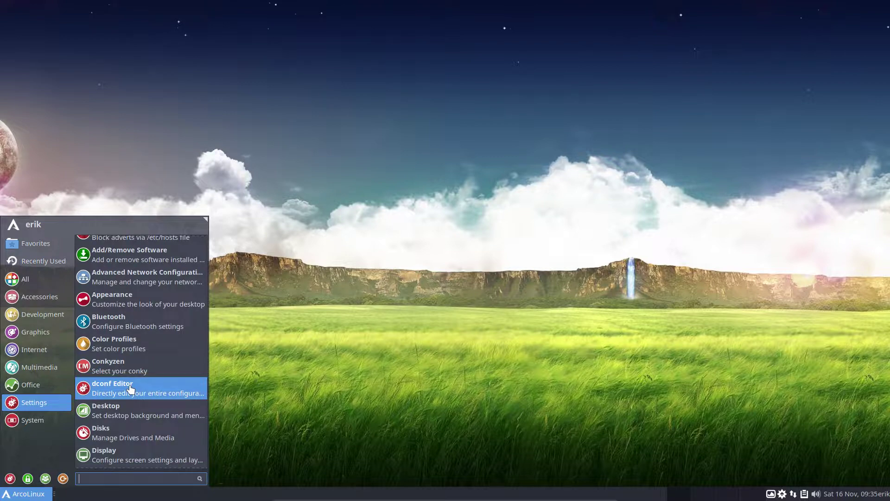
{"action": "scroll", "coordinate": [131, 388], "scroll_direction": "down", "scroll_amount": 3}
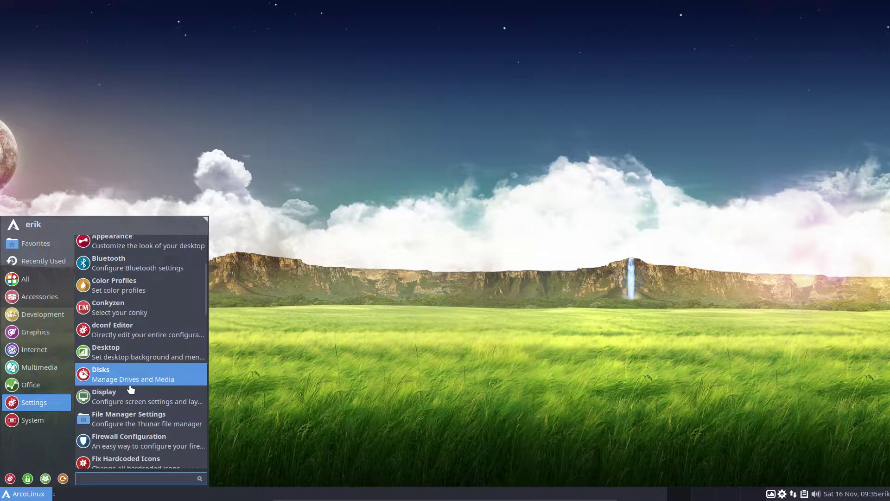
Look through the System applications again, then close the Whisker Menu
{"action": "left_click", "coordinate": [41, 419]}
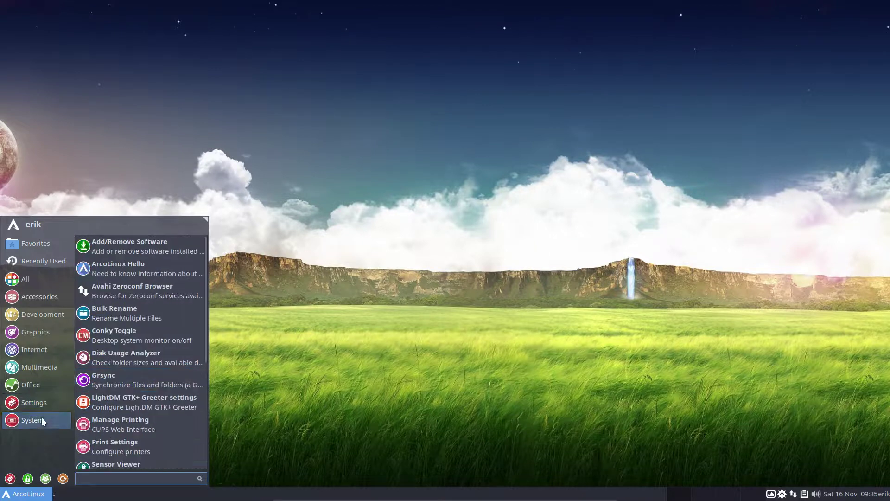
{"action": "scroll", "coordinate": [125, 414], "scroll_direction": "down", "scroll_amount": 3}
{"action": "scroll", "coordinate": [125, 414], "scroll_direction": "down", "scroll_amount": 6}
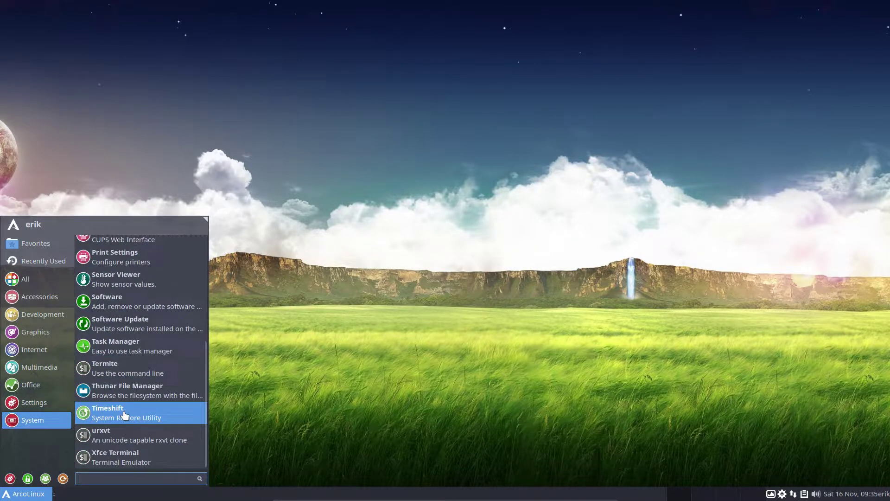
{"action": "scroll", "coordinate": [123, 413], "scroll_direction": "up", "scroll_amount": 10}
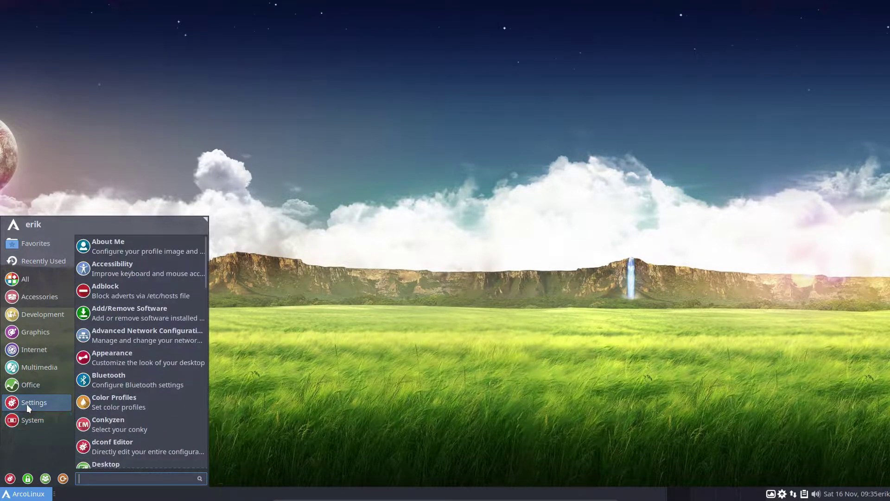
{"action": "left_click", "coordinate": [258, 258]}
Advance the Variety wallpaper twice to the yosemite-sunrise-3250x1828.jpg photo
{"action": "left_click", "coordinate": [770, 492]}
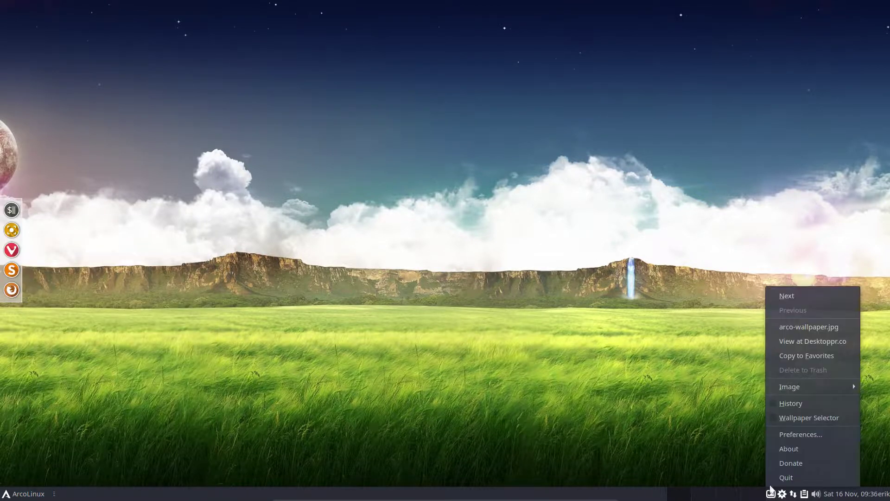
{"action": "left_click", "coordinate": [789, 296]}
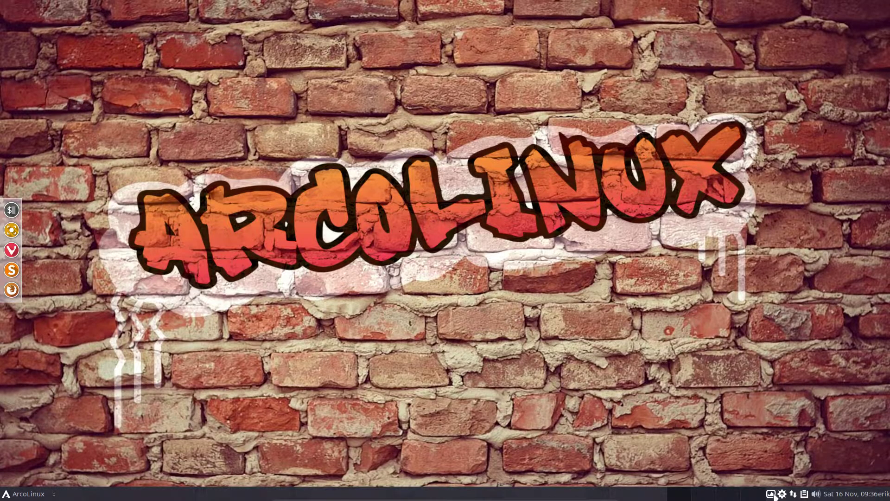
{"action": "left_click", "coordinate": [770, 493]}
{"action": "left_click", "coordinate": [787, 297]}
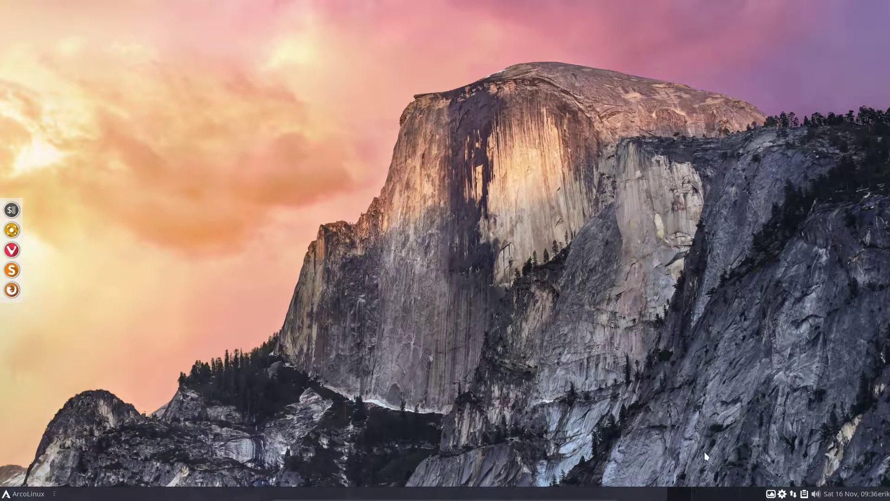
Open and close Variety's Preferences, then bring up the favourite applications menu
{"action": "left_click", "coordinate": [770, 494]}
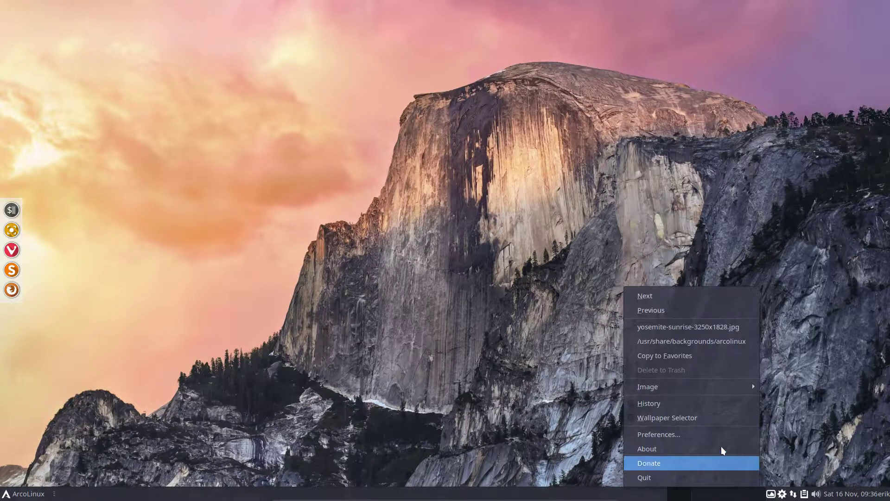
{"action": "left_click", "coordinate": [680, 429]}
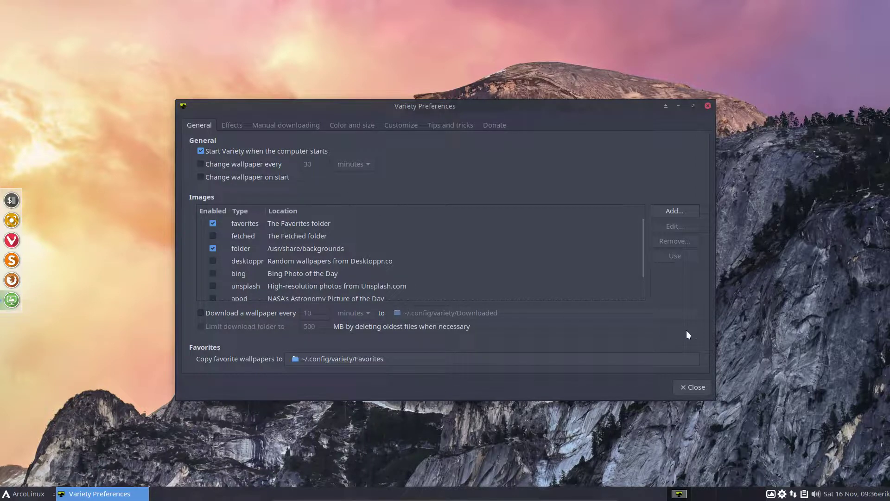
{"action": "left_click", "coordinate": [695, 386]}
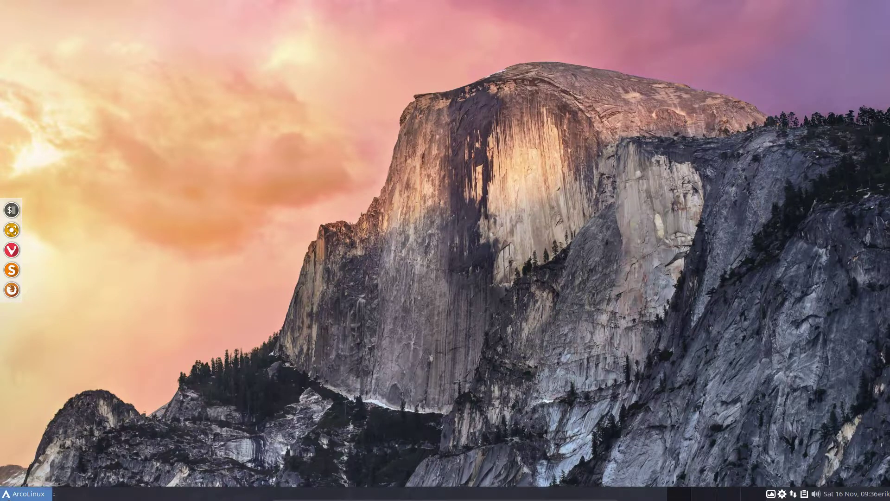
{"action": "left_click", "coordinate": [24, 493]}
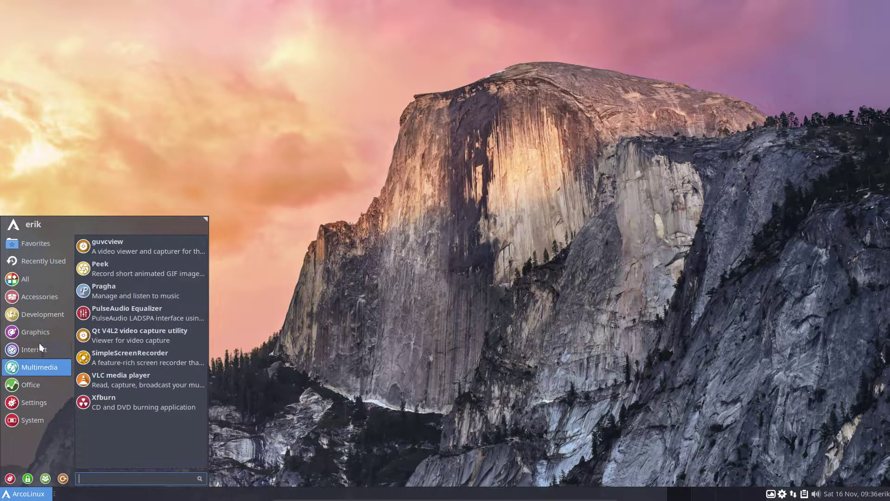